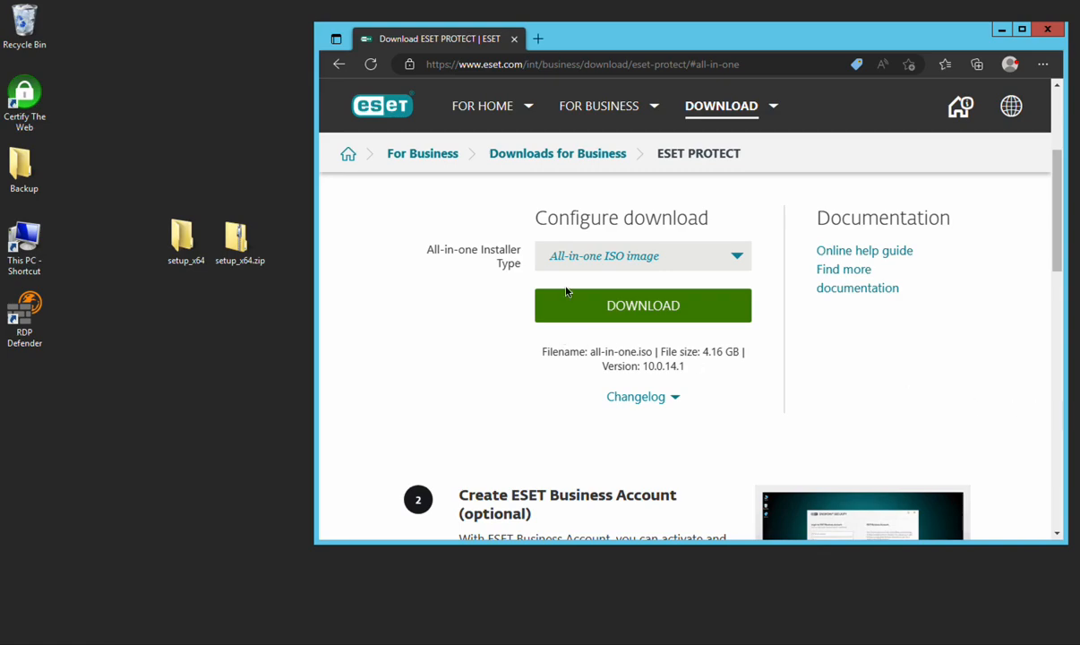
- Launch Setup.exe from the desktop's setup_x64 folder and choose to upgrade all ESET PROTECT components
{"action": "left_click", "coordinate": [247, 247]}
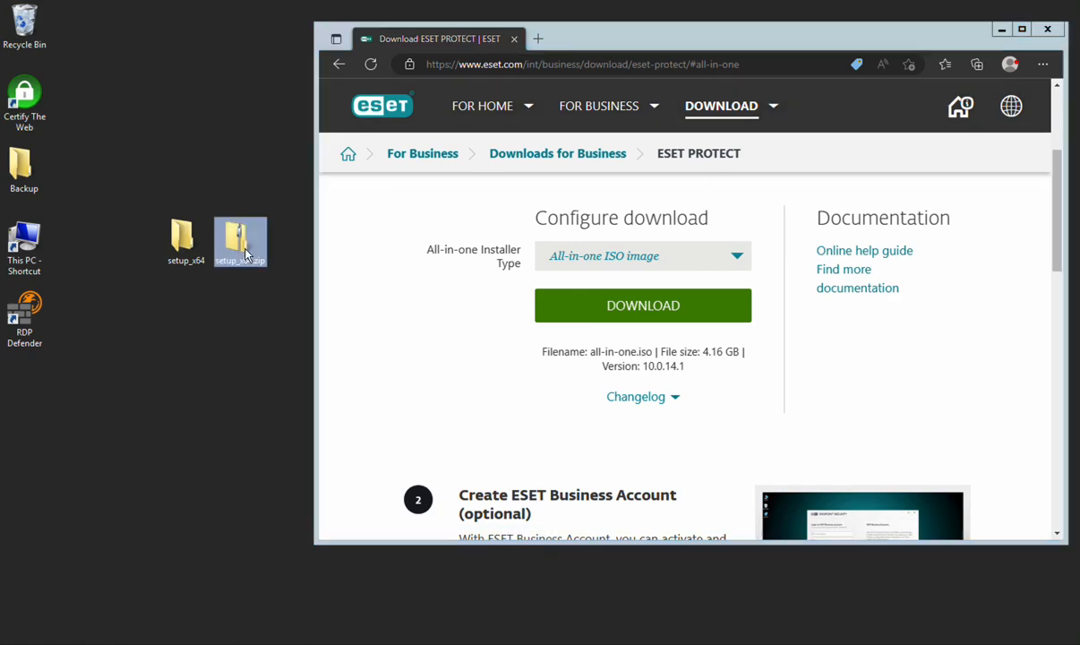
{"action": "double_click", "coordinate": [181, 235]}
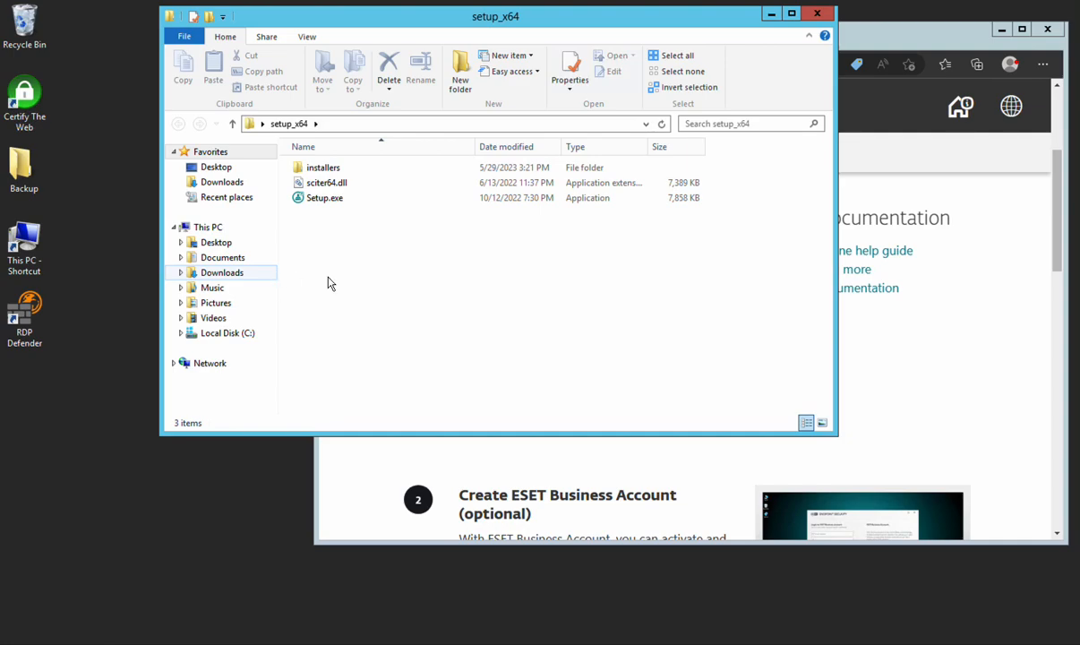
{"action": "double_click", "coordinate": [343, 200]}
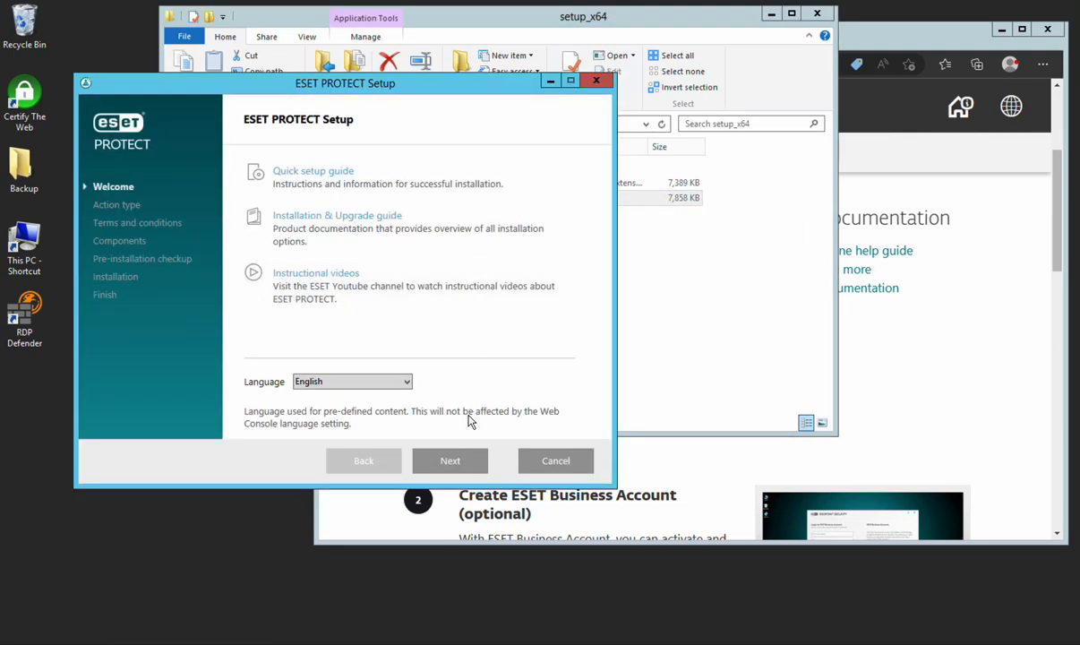
{"action": "left_click", "coordinate": [456, 467]}
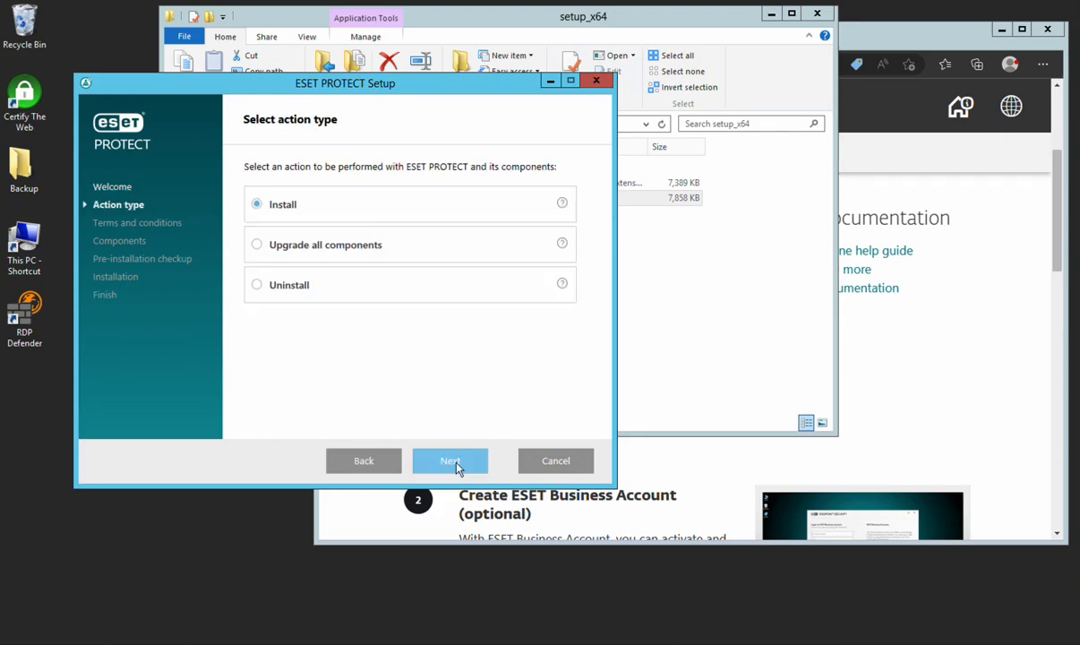
{"action": "left_click", "coordinate": [367, 251]}
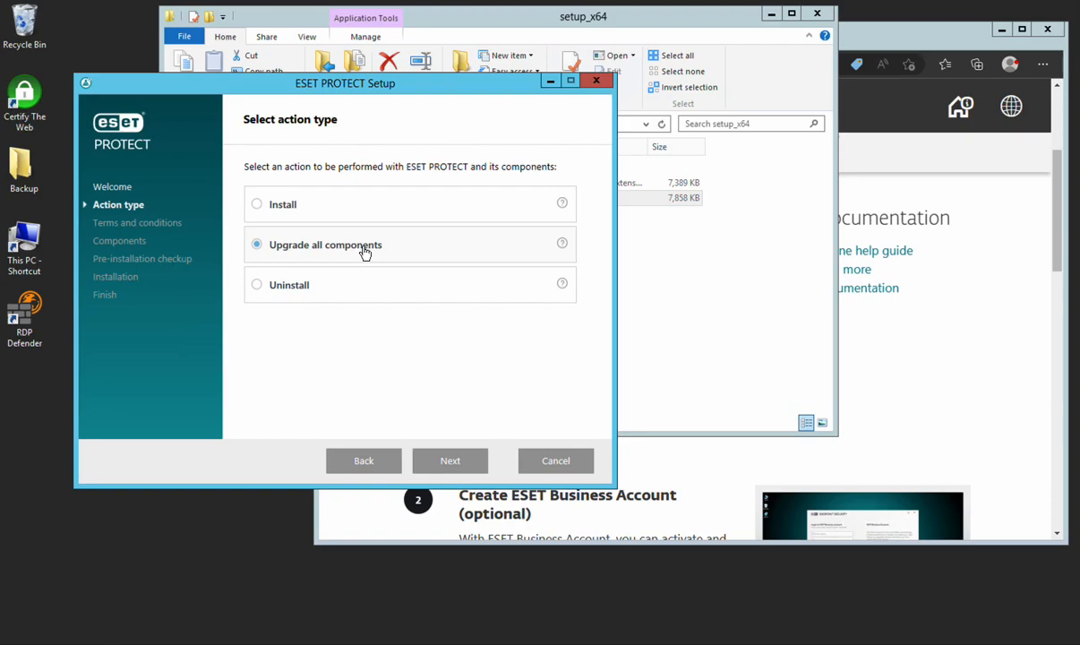
{"action": "left_click", "coordinate": [461, 467]}
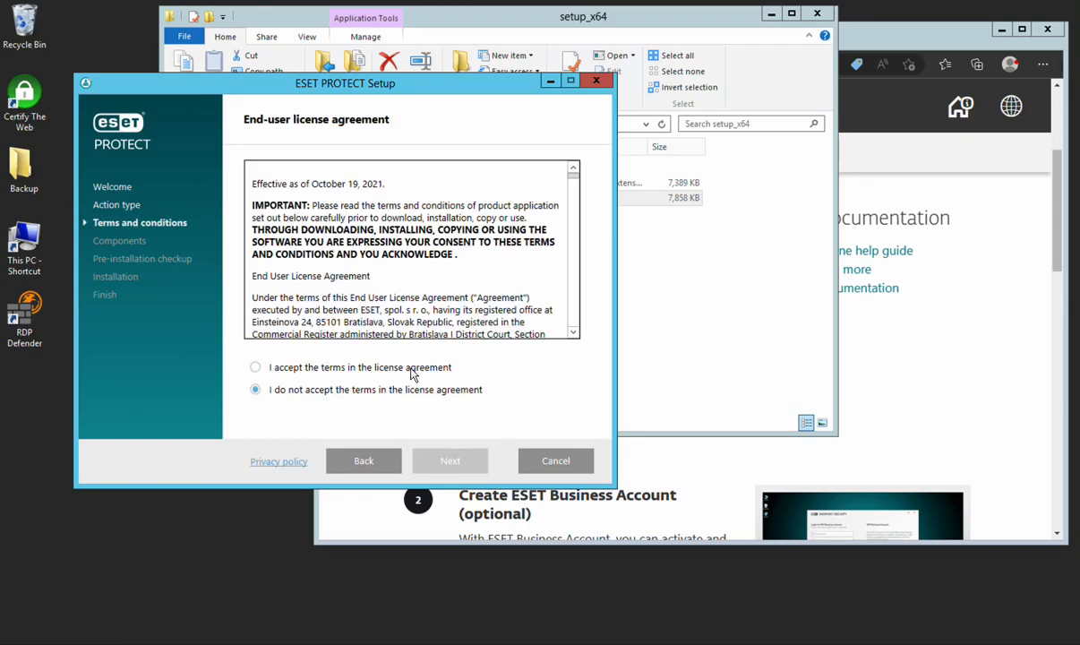
- Accept the license agreement, keep the preselected components, and start the upgrade with Java 1.8.0_371
{"action": "left_click", "coordinate": [414, 375]}
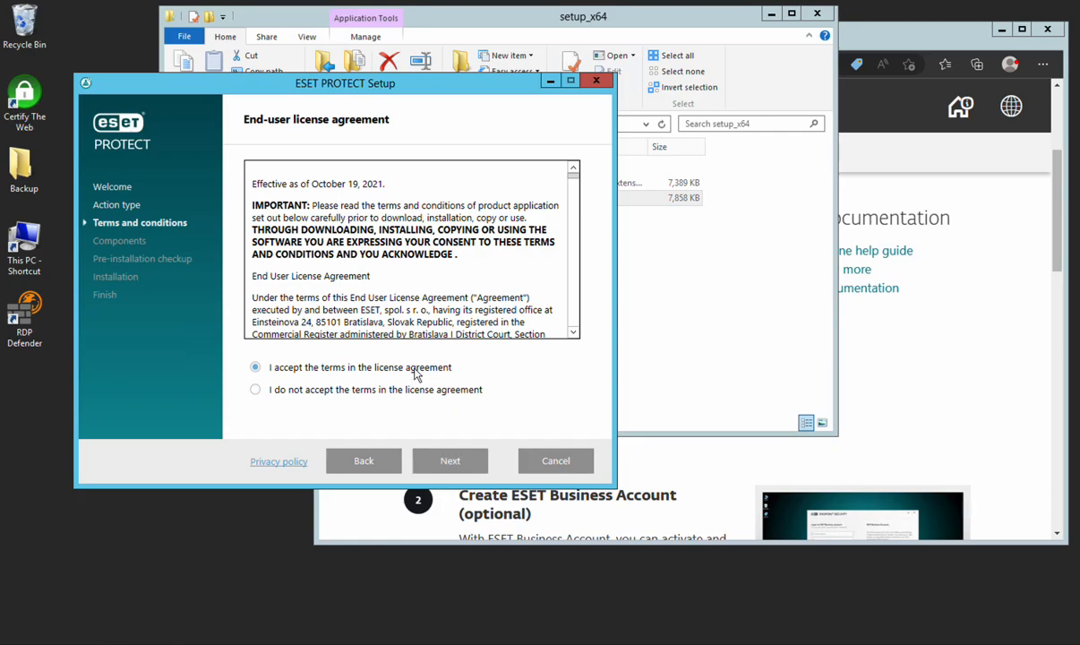
{"action": "left_click", "coordinate": [452, 466]}
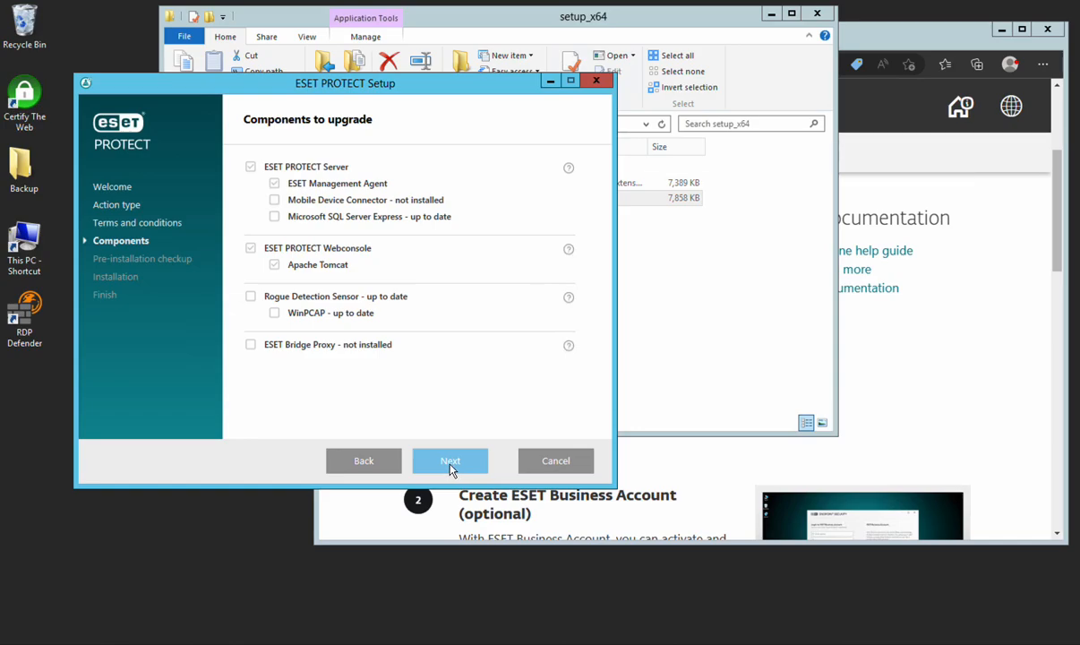
{"action": "left_click", "coordinate": [450, 467]}
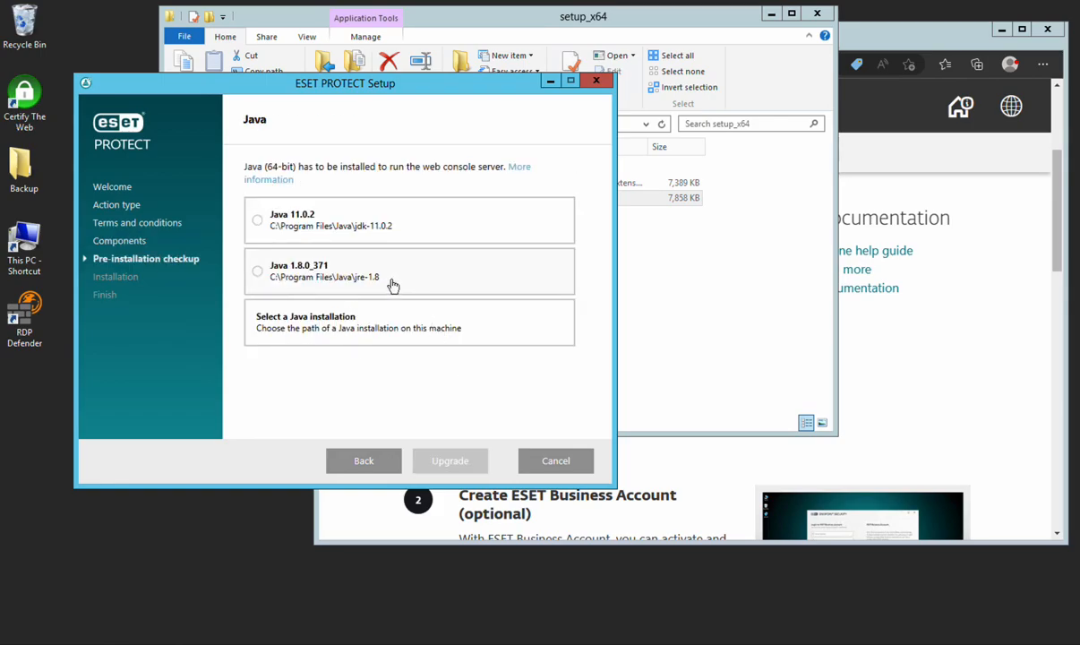
{"action": "left_click", "coordinate": [393, 284]}
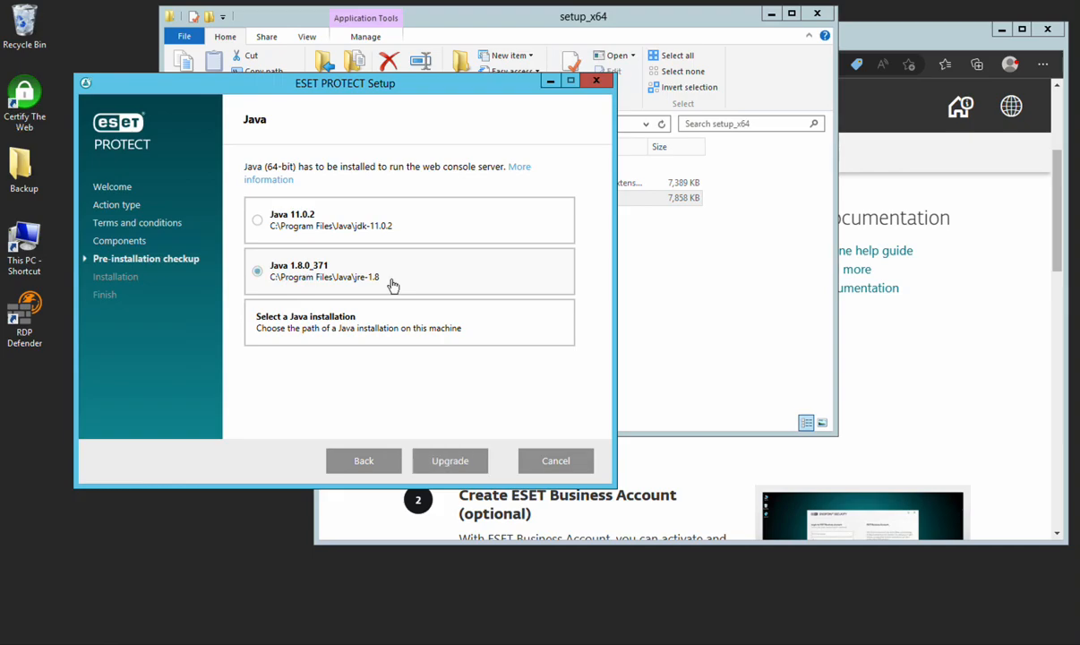
{"action": "left_click", "coordinate": [450, 462]}
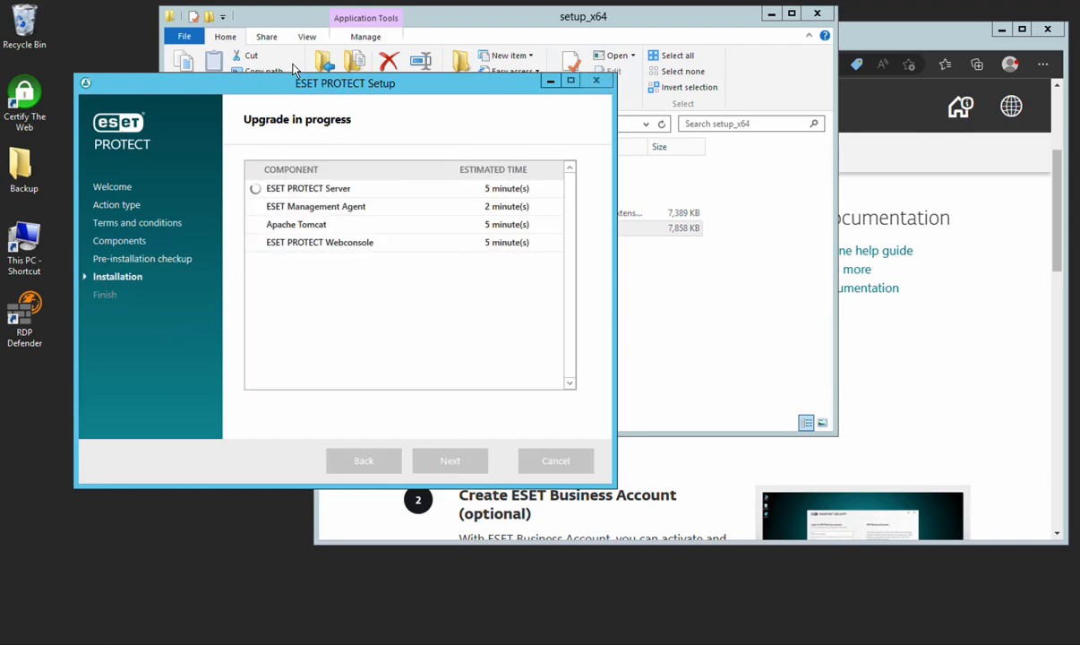
- Clear away the setup folder and browser windows, and check the ESET Security Management Center Server's status in Windows Services
{"action": "left_click", "coordinate": [817, 14]}
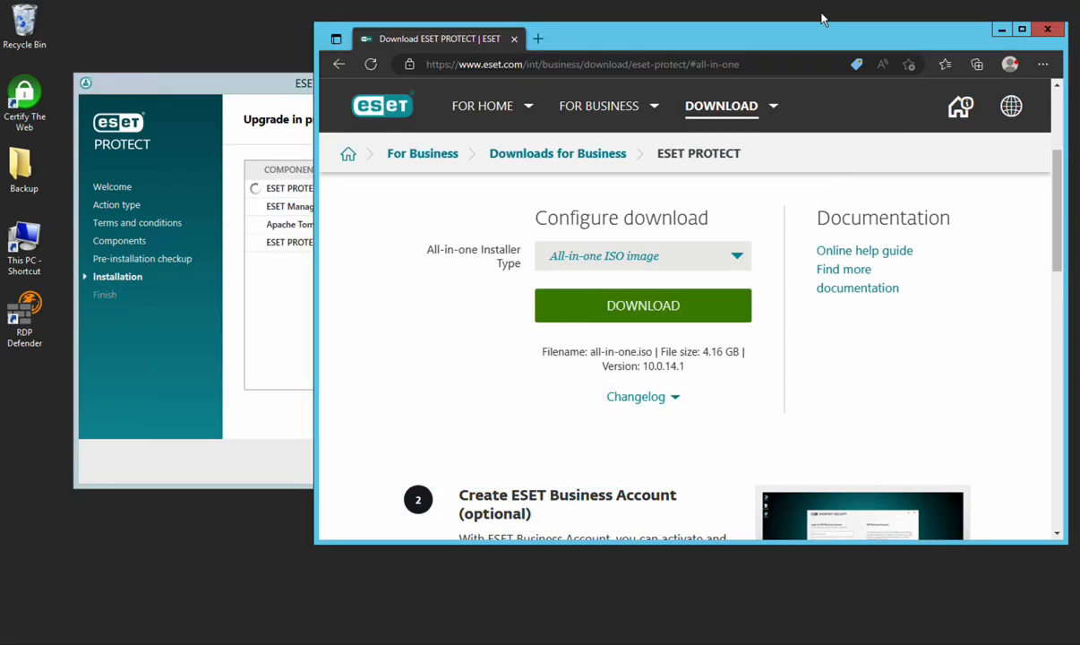
{"action": "left_click", "coordinate": [1001, 30]}
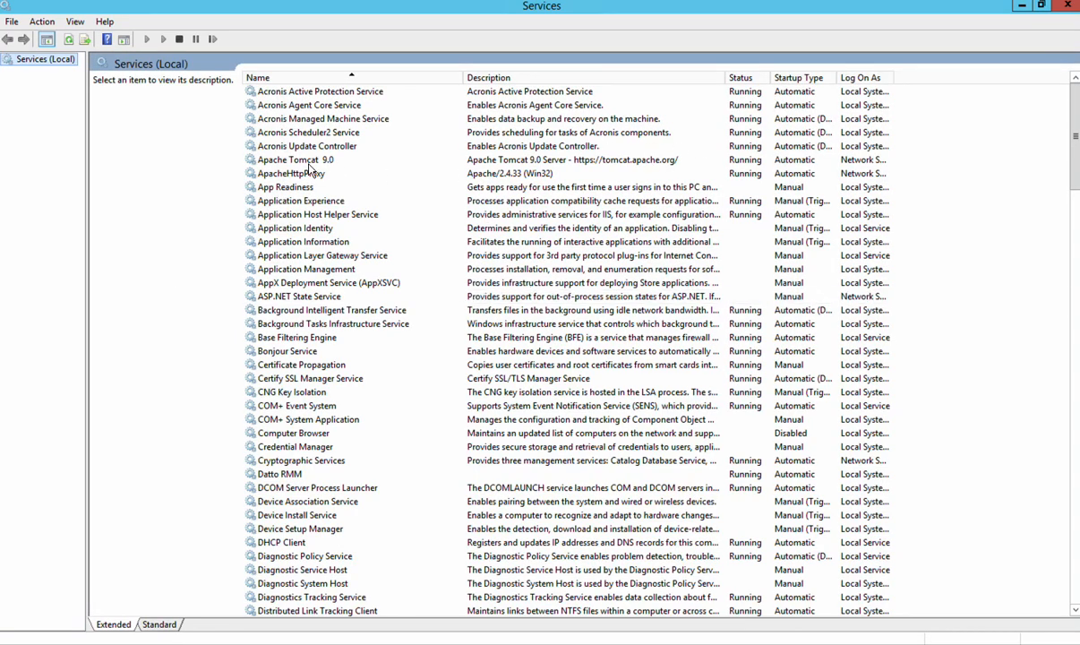
{"action": "left_click", "coordinate": [296, 158]}
{"action": "type", "text": "eset"}
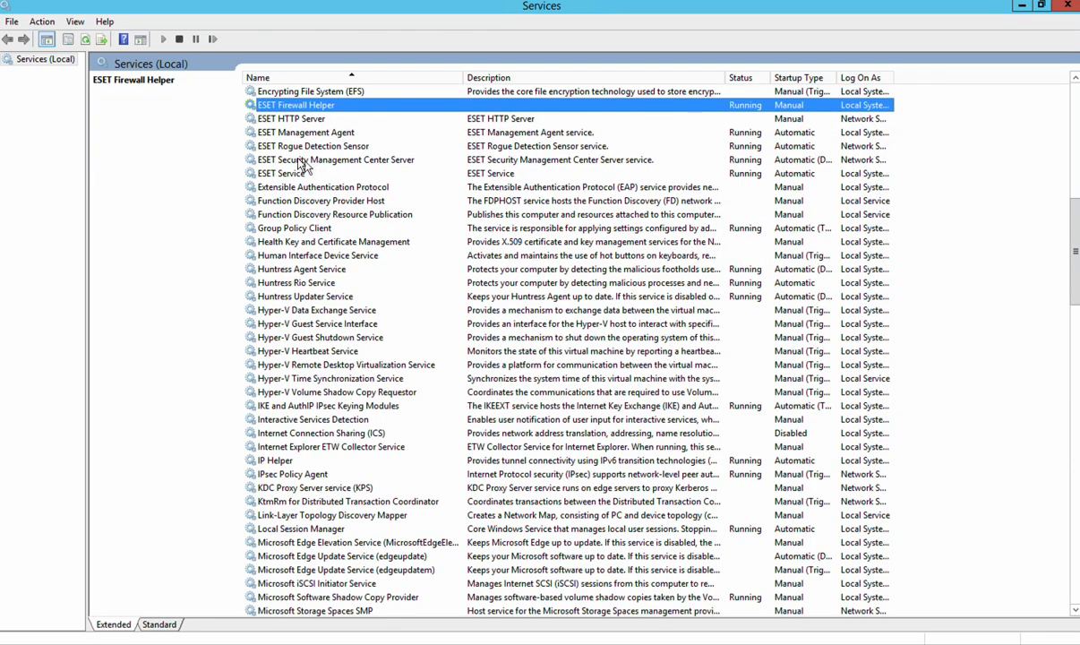
{"action": "left_click", "coordinate": [309, 159]}
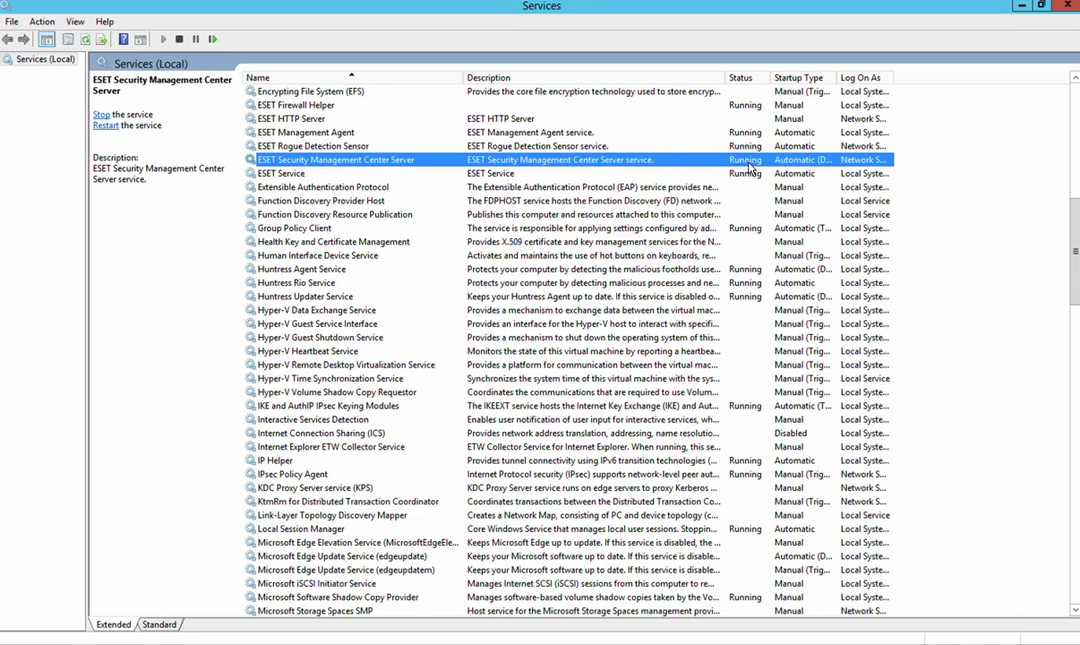
{"action": "left_click", "coordinate": [700, 173]}
{"action": "left_click", "coordinate": [696, 158]}
- Shrink the Services window and place it beside the running setup with its Status column in view
{"action": "left_click", "coordinate": [1041, 7]}
{"action": "left_click_drag", "start_coordinate": [540, 20], "coordinate": [722, 83]}
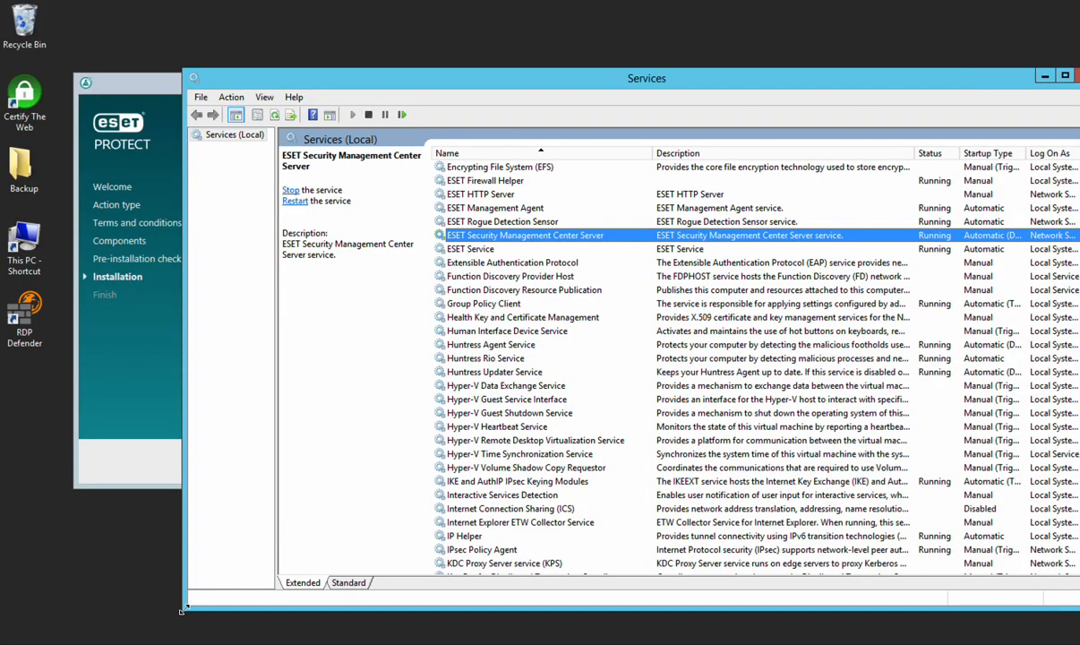
{"action": "left_click_drag", "start_coordinate": [185, 608], "coordinate": [334, 613]}
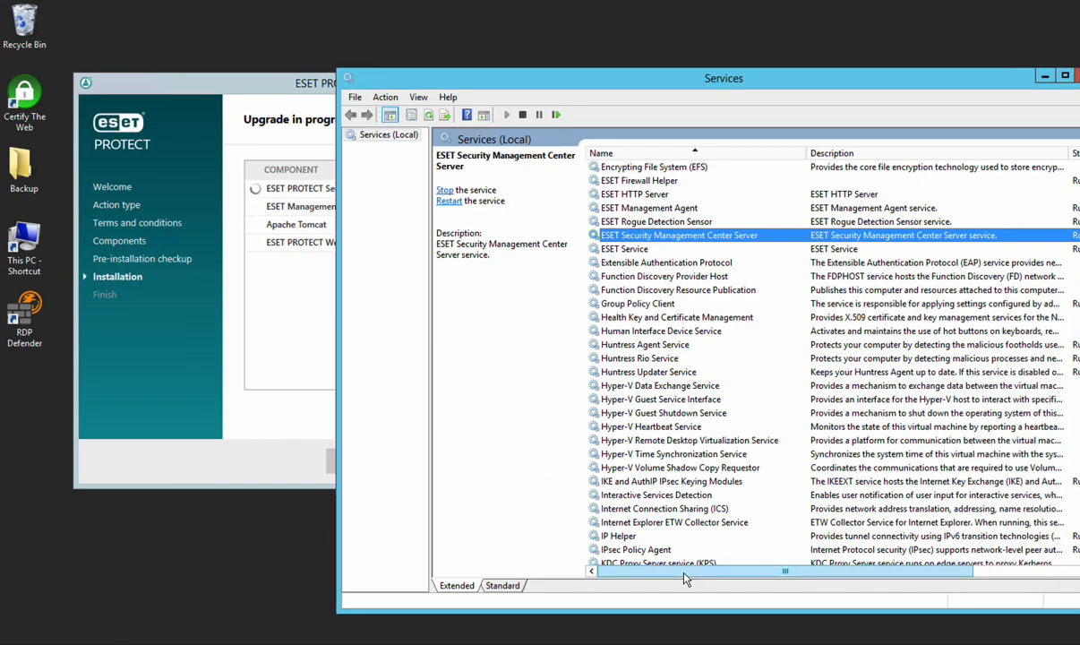
{"action": "left_click_drag", "start_coordinate": [697, 577], "coordinate": [763, 575]}
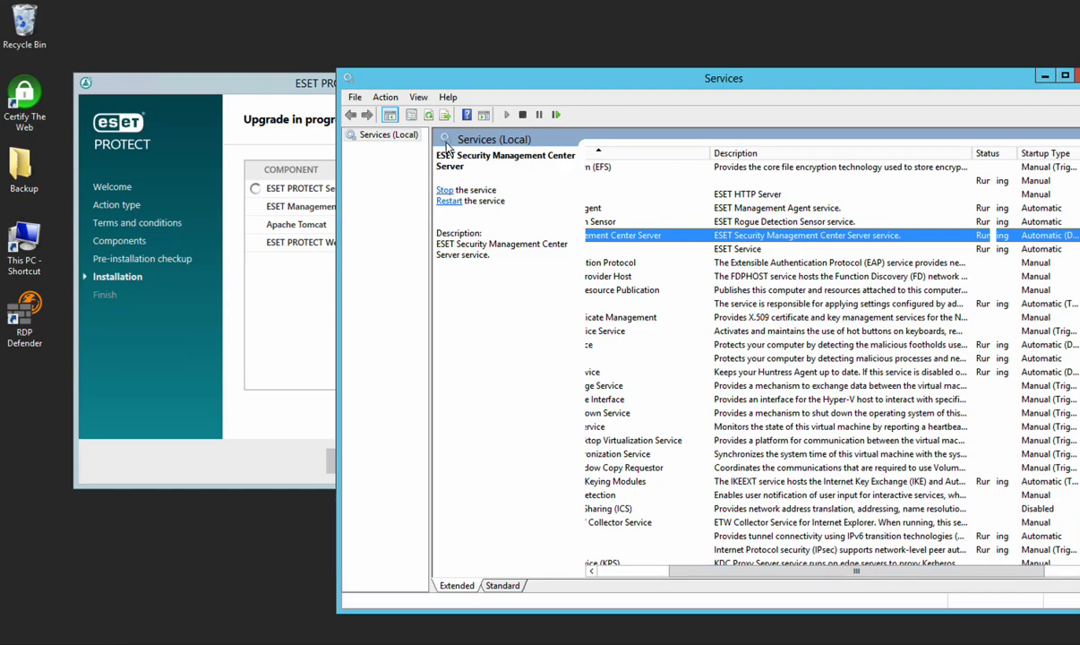
- Refresh the services list repeatedly to monitor the status of ESET Security Management Center Server
{"action": "left_click", "coordinate": [430, 118]}
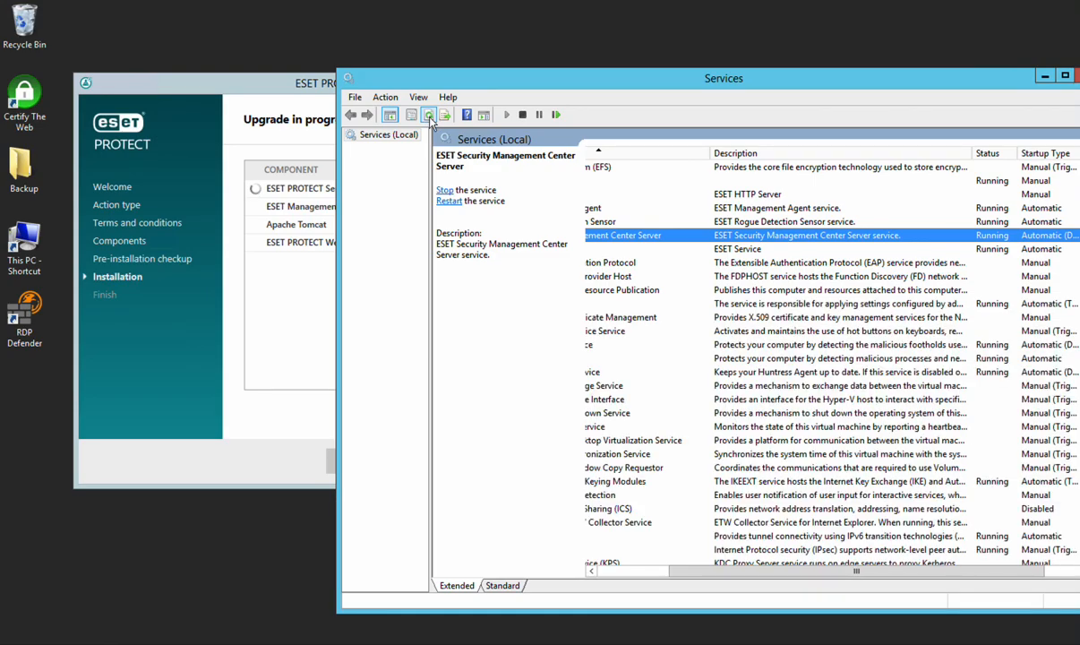
{"action": "left_click", "coordinate": [430, 117]}
{"action": "left_click", "coordinate": [431, 117]}
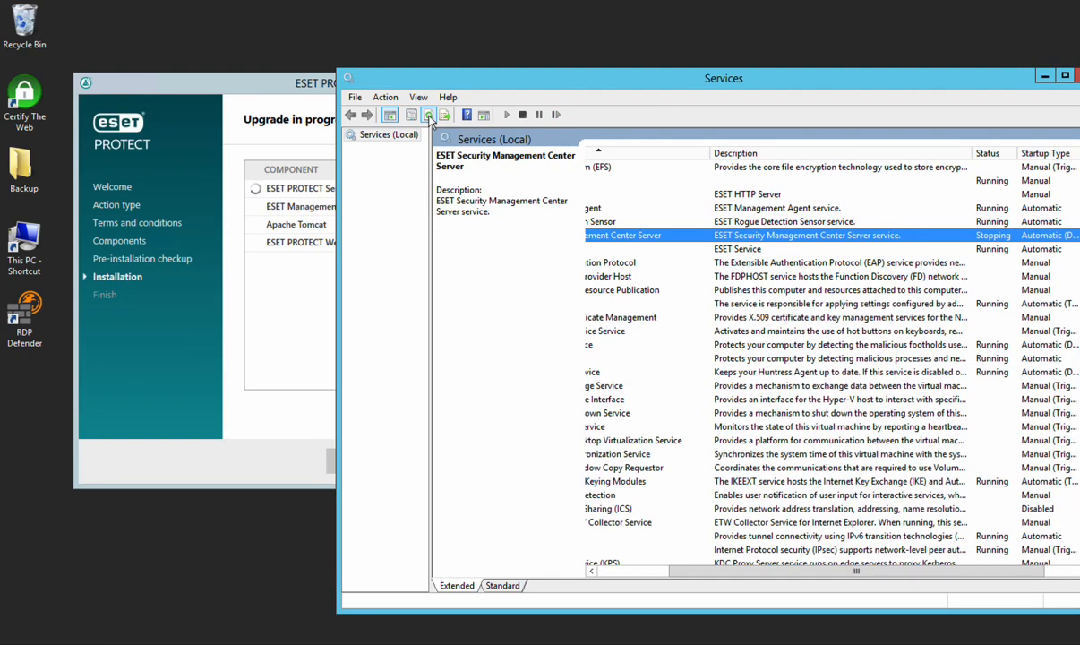
{"action": "left_click", "coordinate": [431, 118]}
{"action": "left_click", "coordinate": [431, 118]}
{"action": "left_click", "coordinate": [429, 117]}
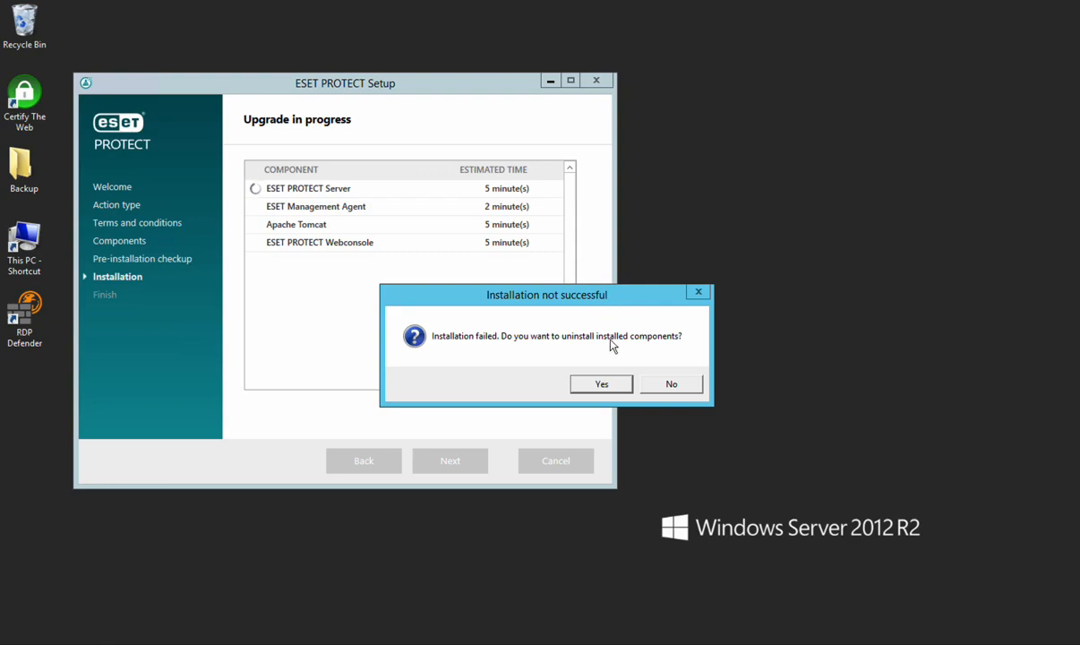
- Decline uninstalling the installed components and close the ESET PROTECT setup wizard
{"action": "left_click", "coordinate": [674, 385]}
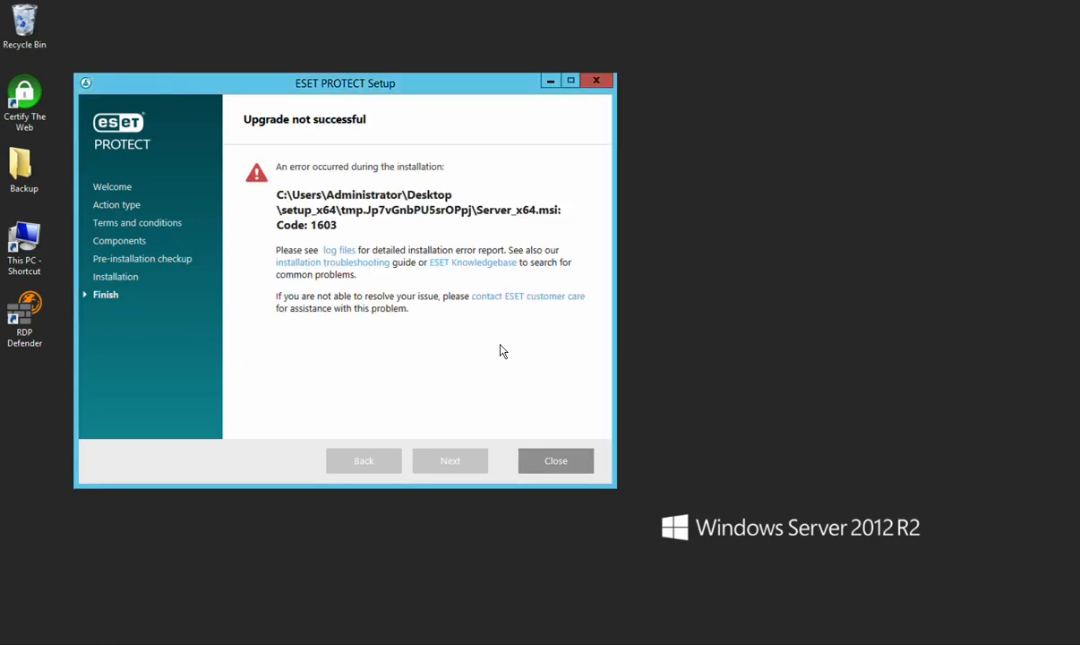
{"action": "left_click", "coordinate": [544, 464]}
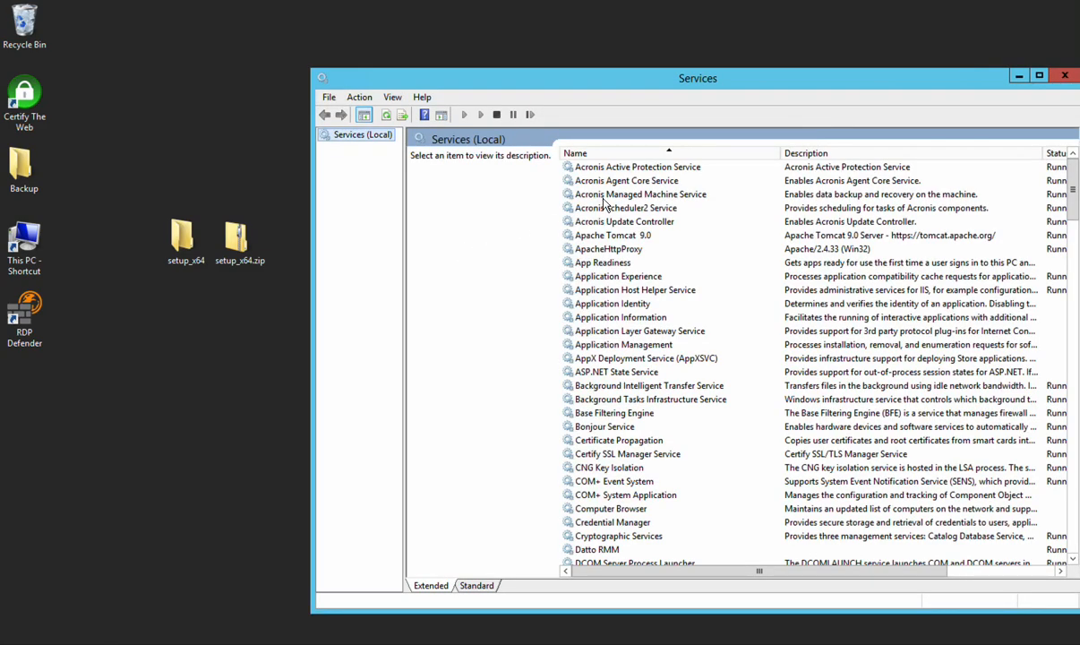
- Find ESET Security Management Center Server in Windows Services, widen the window, and refresh to check its status
{"action": "left_click", "coordinate": [603, 197]}
{"action": "type", "text": "es"}
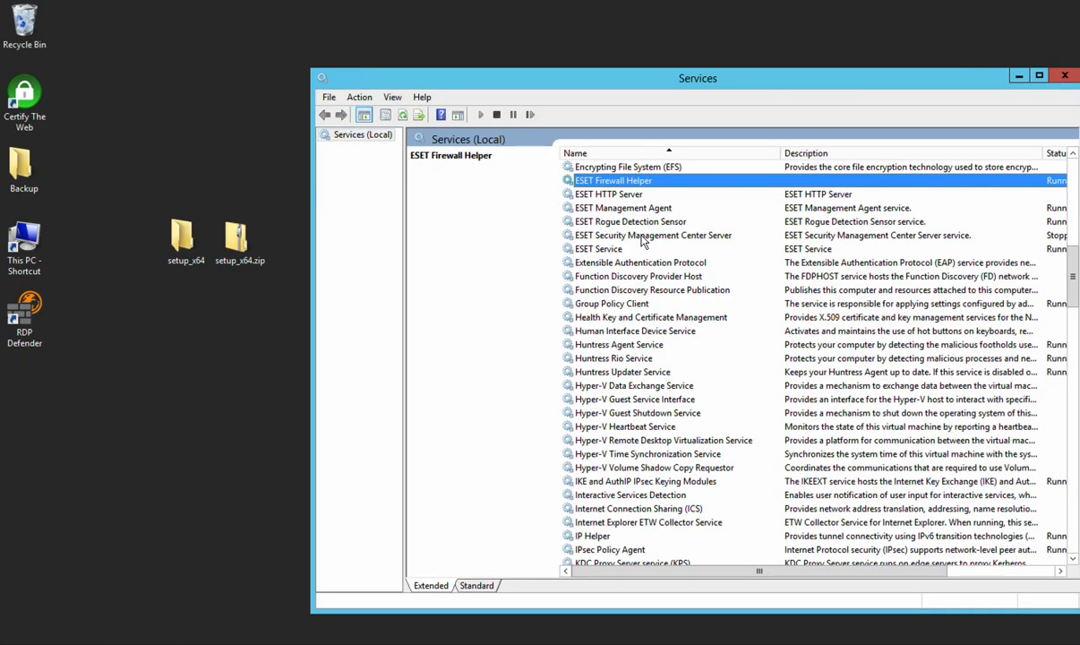
{"action": "left_click", "coordinate": [644, 238]}
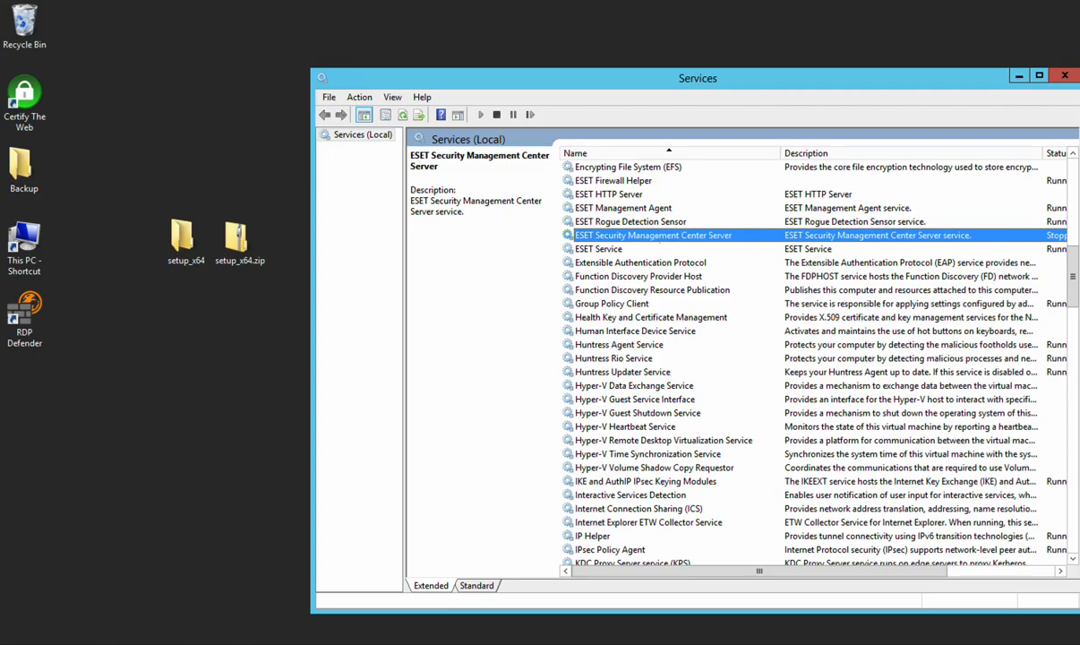
{"action": "left_click_drag", "start_coordinate": [313, 245], "coordinate": [157, 246]}
{"action": "left_click", "coordinate": [909, 249]}
{"action": "left_click", "coordinate": [906, 235]}
{"action": "left_click", "coordinate": [249, 117]}
{"action": "left_click", "coordinate": [249, 118]}
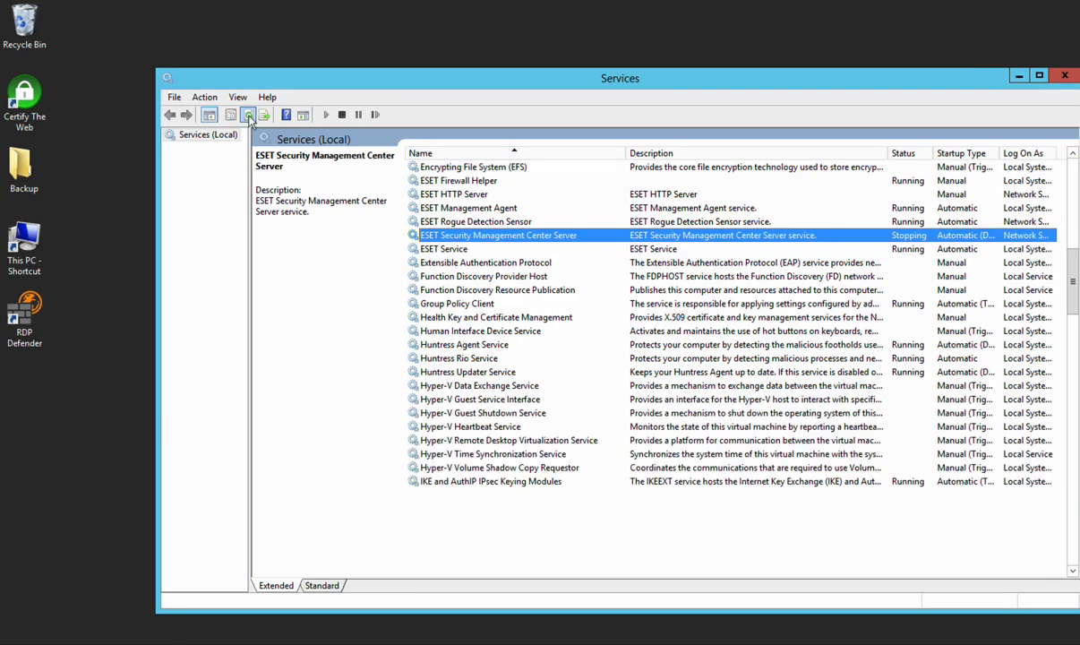
- Set the ESET Security Management Center Server service's startup type to Manual and close the Services window
{"action": "right_click", "coordinate": [514, 238]}
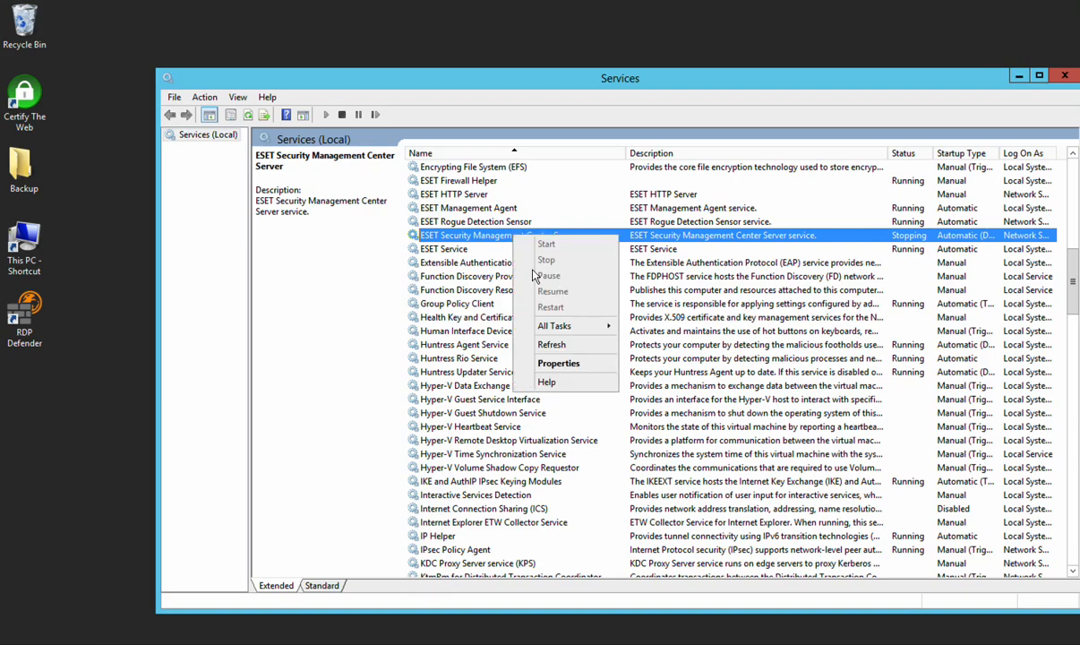
{"action": "left_click", "coordinate": [573, 367]}
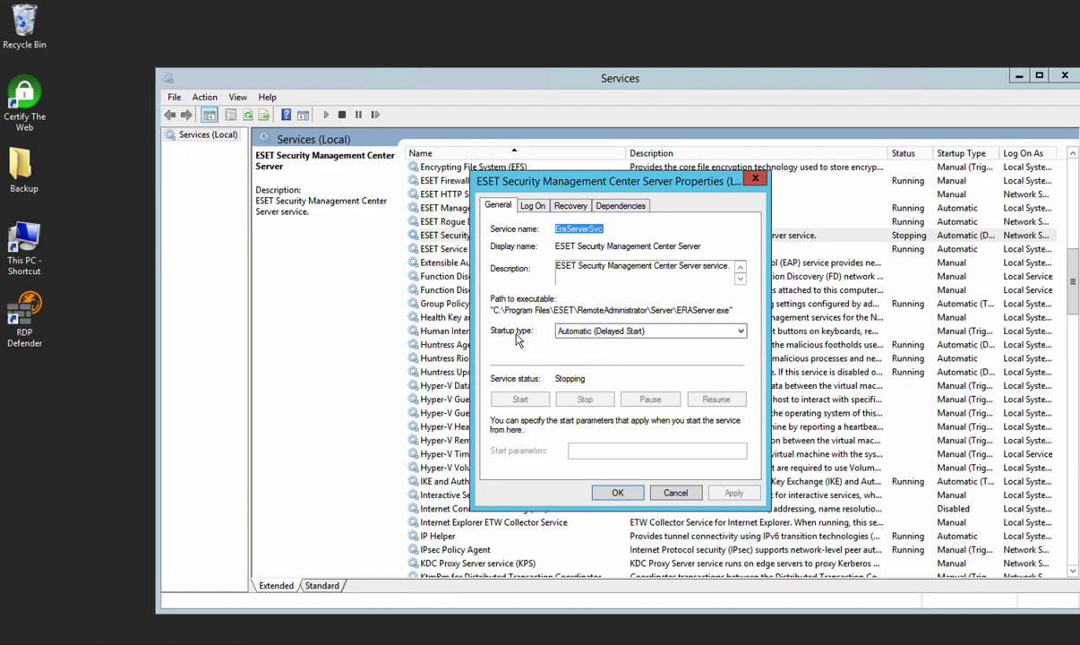
{"action": "left_click", "coordinate": [567, 331]}
{"action": "left_click", "coordinate": [572, 357]}
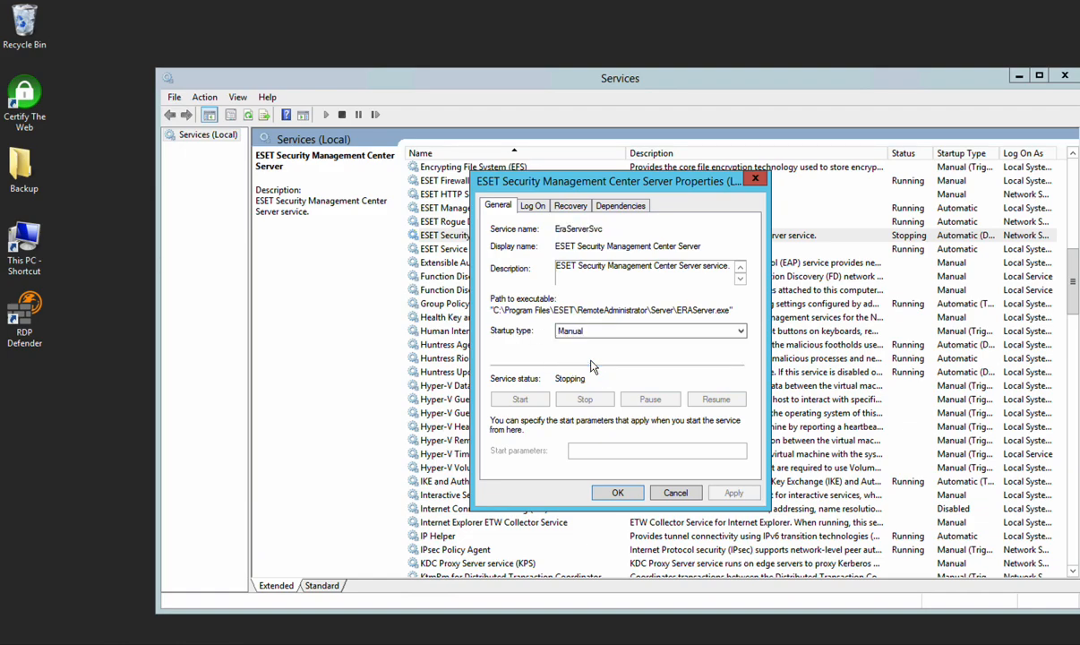
{"action": "left_click", "coordinate": [733, 492]}
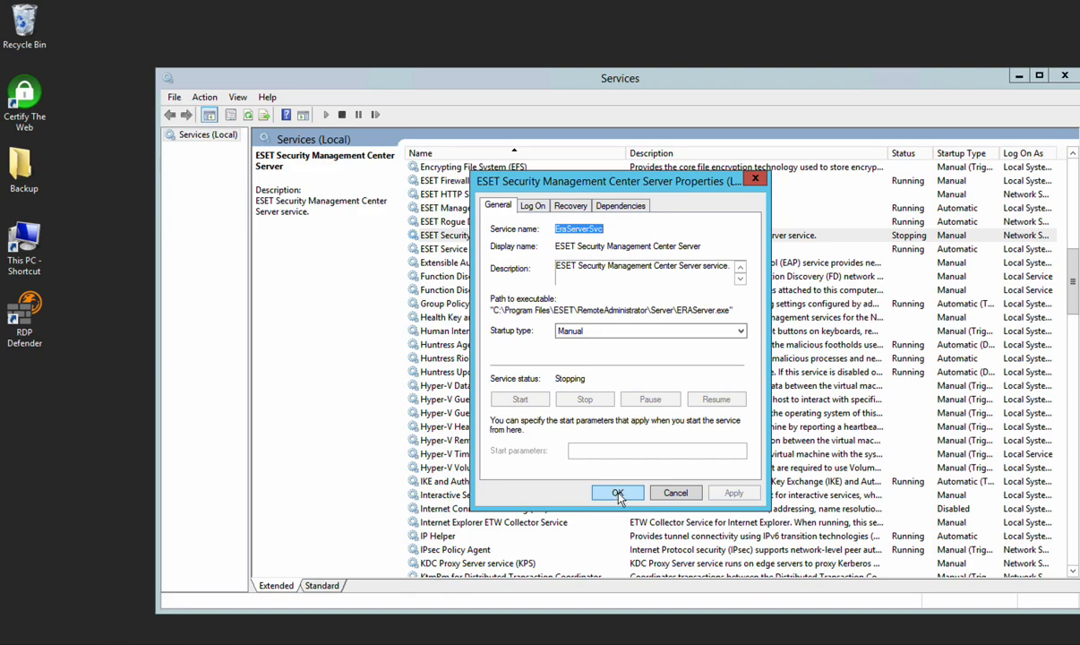
{"action": "left_click", "coordinate": [617, 495]}
{"action": "left_click", "coordinate": [580, 250]}
{"action": "left_click", "coordinate": [580, 235]}
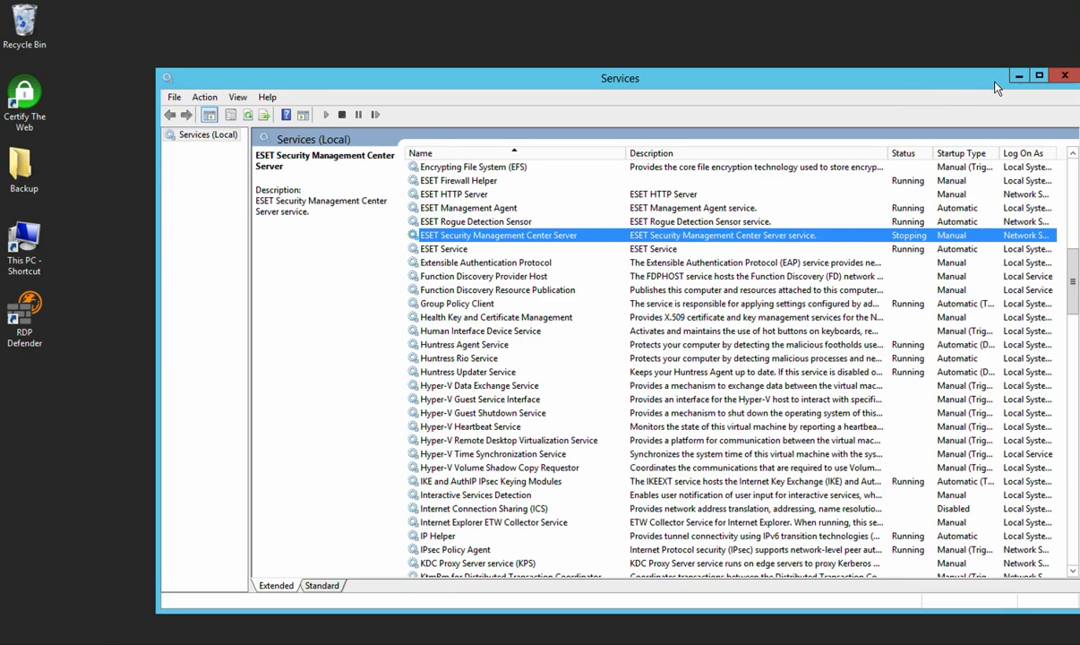
{"action": "left_click", "coordinate": [1064, 77]}
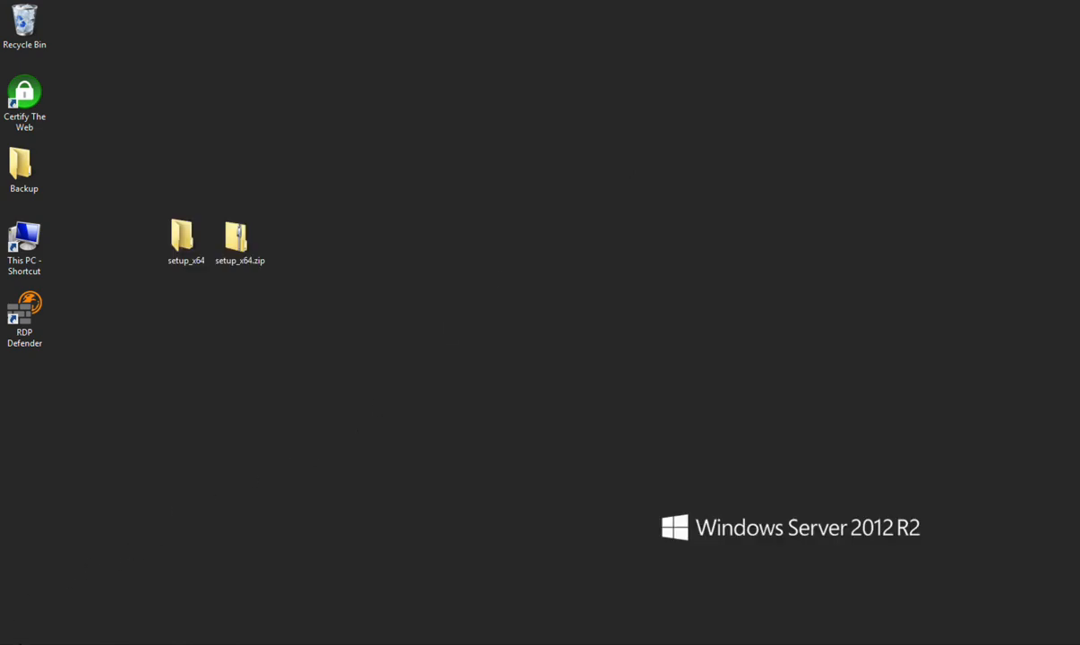
- Restart the Windows server
{"action": "key", "text": "super+x"}
{"action": "mouse_move", "coordinate": [55, 628]}
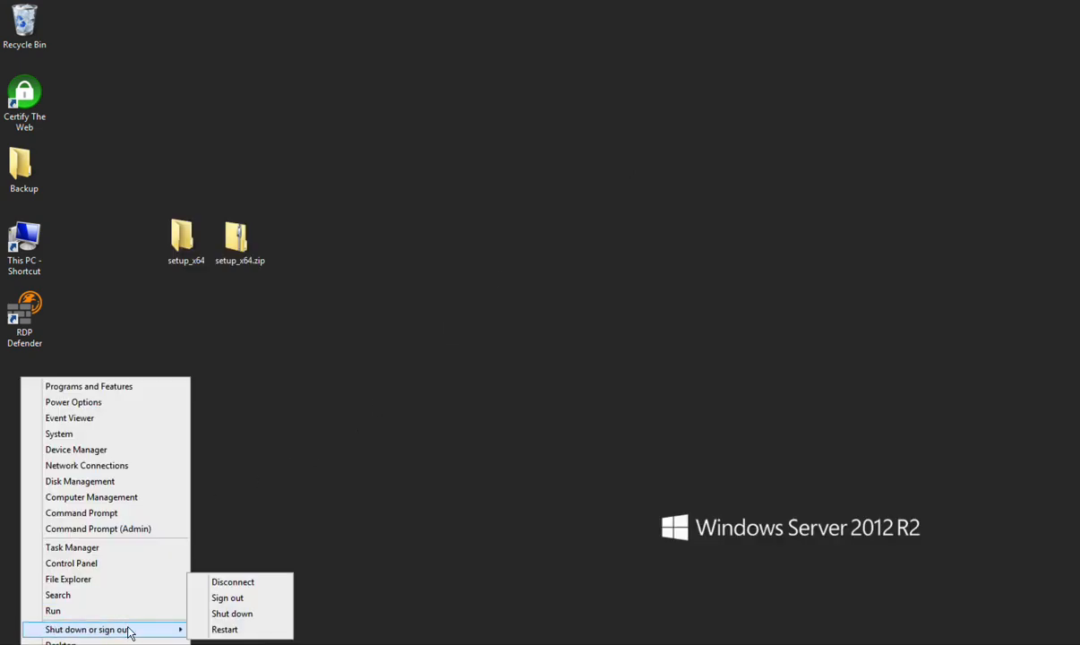
{"action": "left_click", "coordinate": [212, 634]}
{"action": "left_click", "coordinate": [233, 627]}
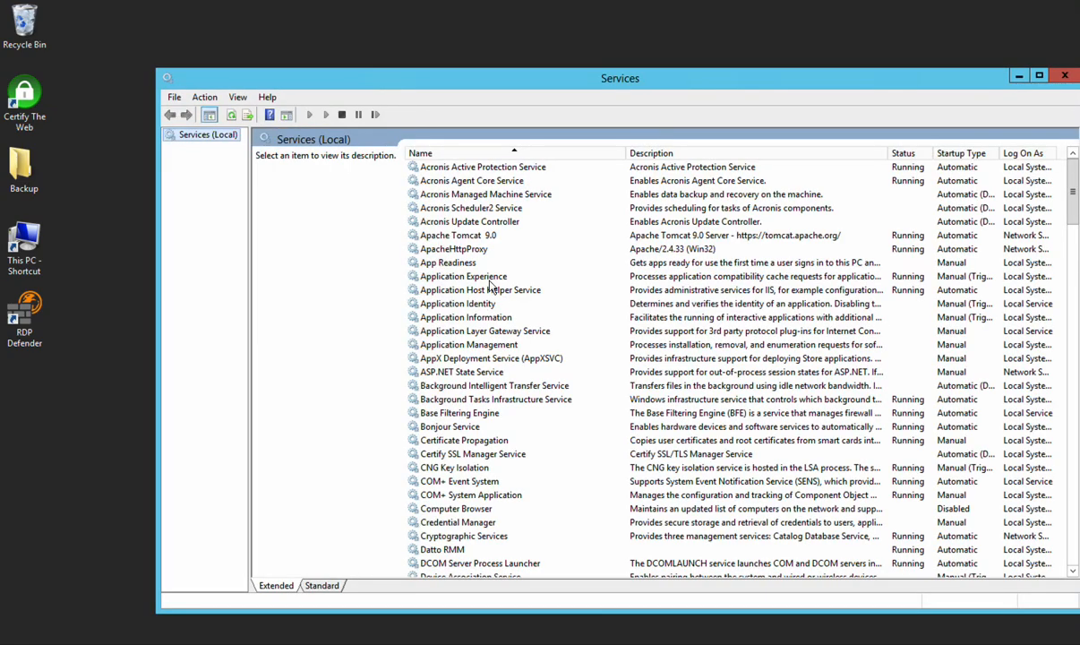
- Check the status of the ESET Security Management Center Server service in Windows Services and close the window
{"action": "left_click", "coordinate": [470, 207]}
{"action": "key", "text": "e"}
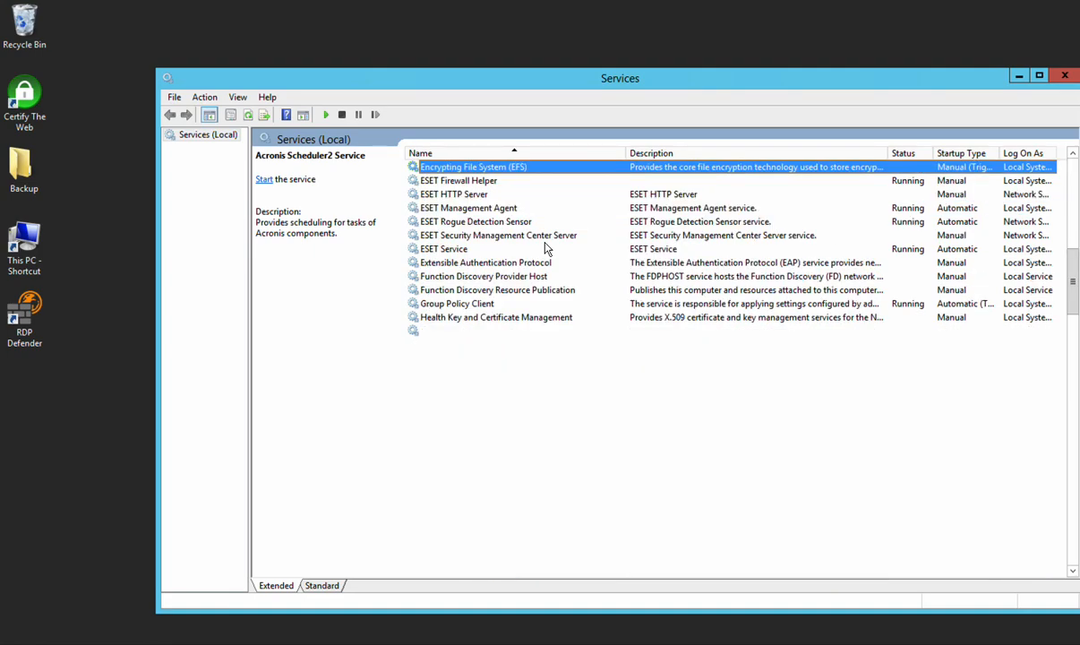
{"action": "key", "text": "s"}
{"action": "left_click", "coordinate": [528, 236]}
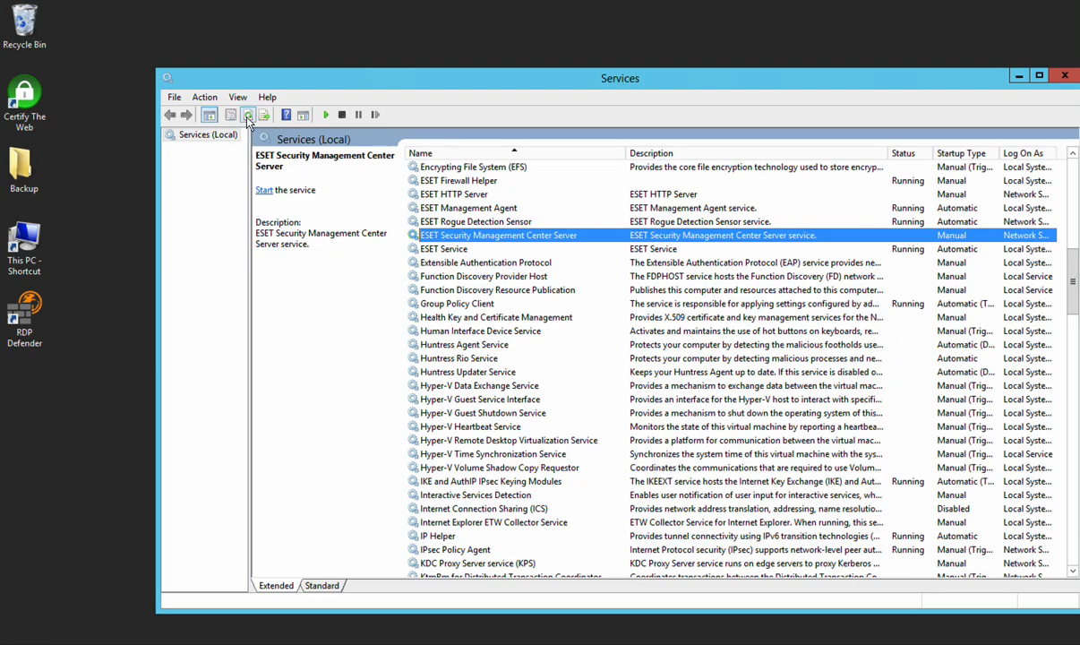
{"action": "left_click", "coordinate": [1062, 79]}
- Open the setup_x64 folder and launch Setup.exe to start the ESET PROTECT installer
{"action": "left_click", "coordinate": [180, 234]}
{"action": "double_click", "coordinate": [180, 235]}
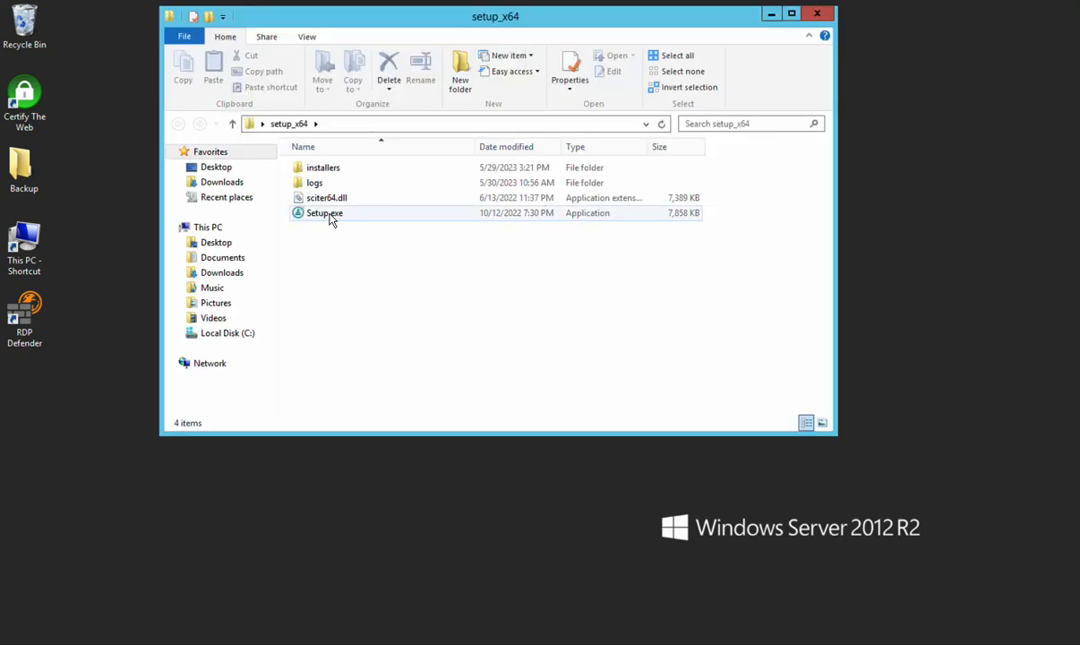
{"action": "double_click", "coordinate": [330, 215]}
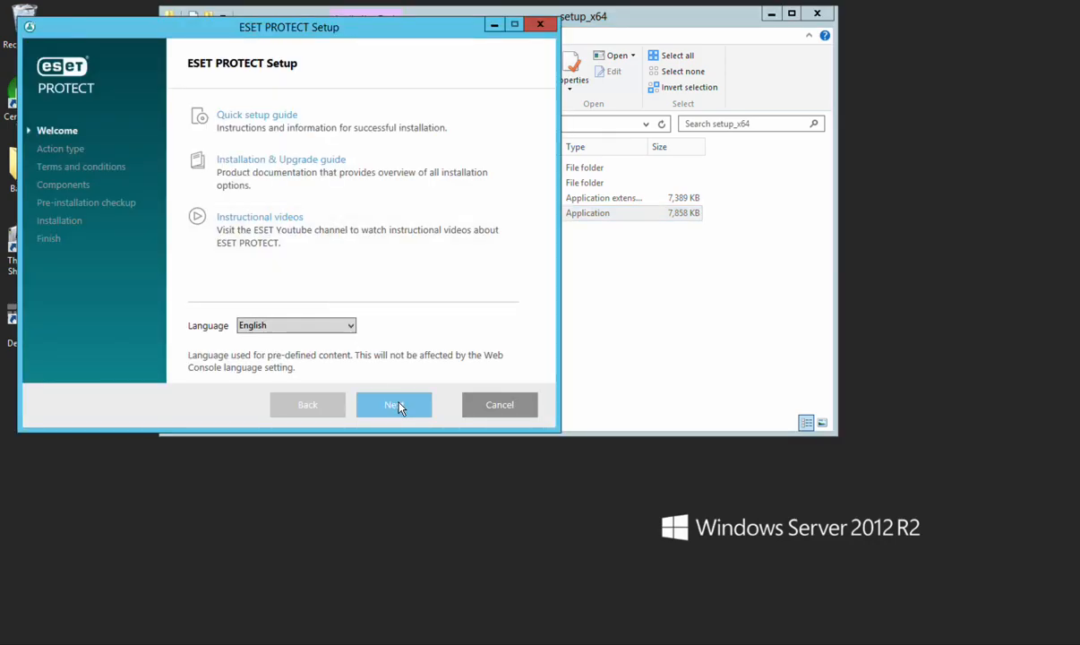
- Choose to upgrade all components in ESET PROTECT Setup and accept the end-user license agreement
{"action": "left_click", "coordinate": [394, 405]}
{"action": "left_click", "coordinate": [232, 179]}
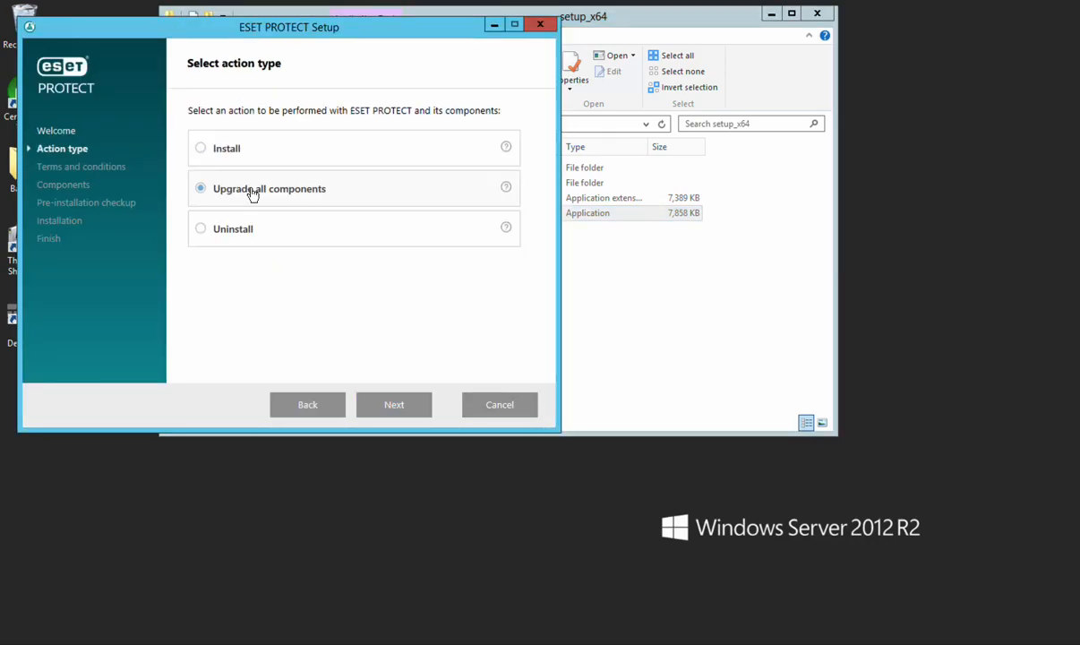
{"action": "left_click", "coordinate": [392, 405]}
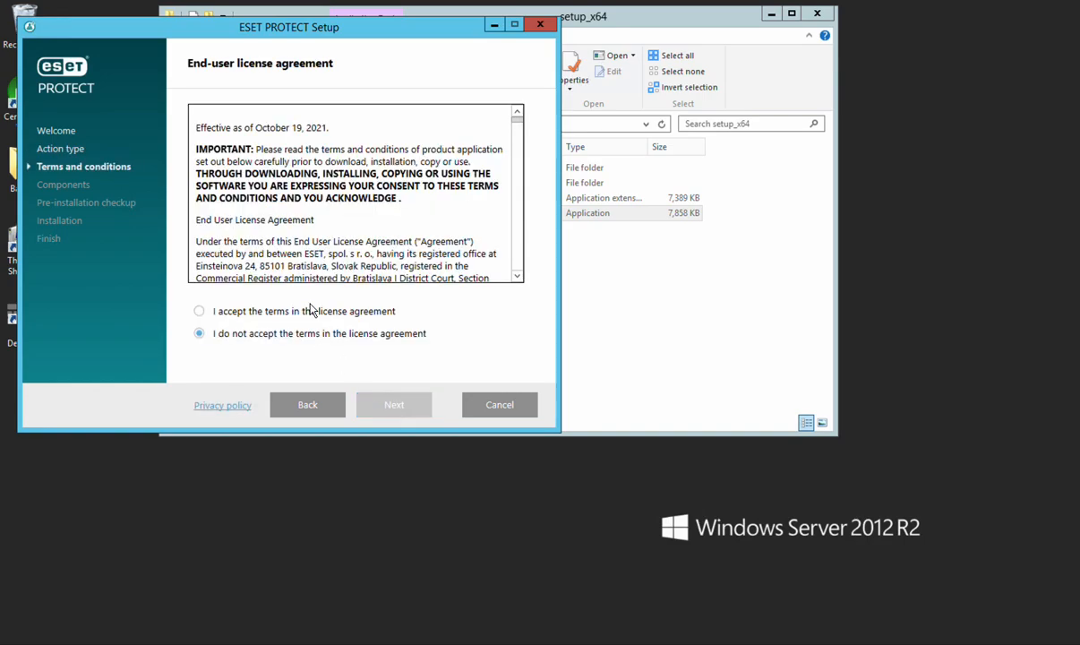
{"action": "left_click", "coordinate": [310, 313]}
{"action": "left_click", "coordinate": [387, 405]}
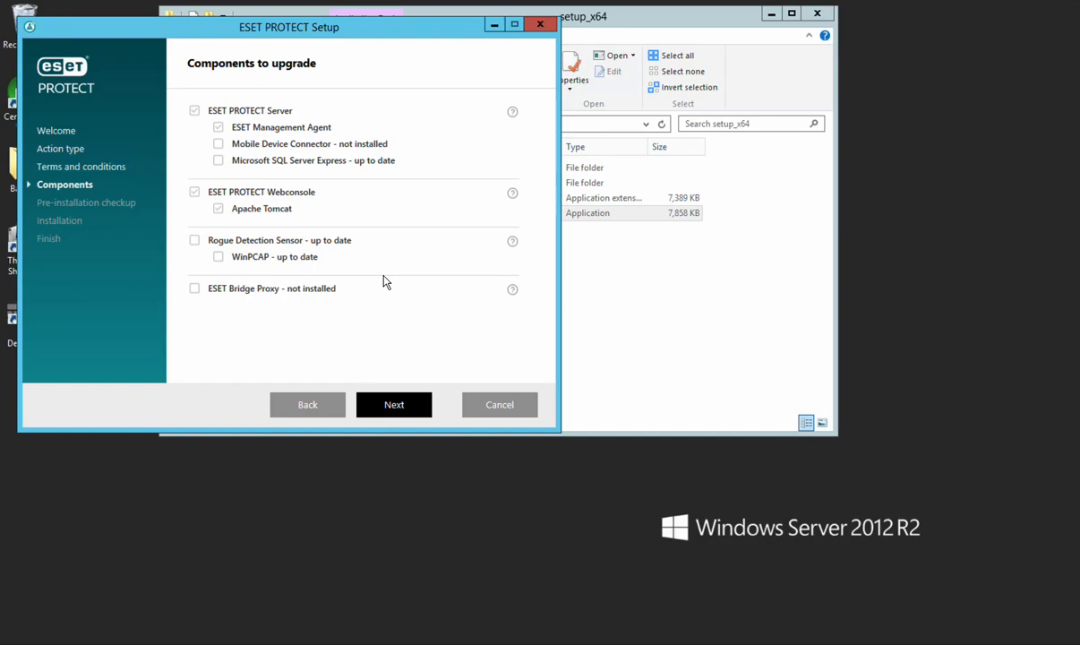
- Keep the proposed components, select the Java 1.8.0_371 installation, and start the ESET PROTECT upgrade
{"action": "key", "text": "Return"}
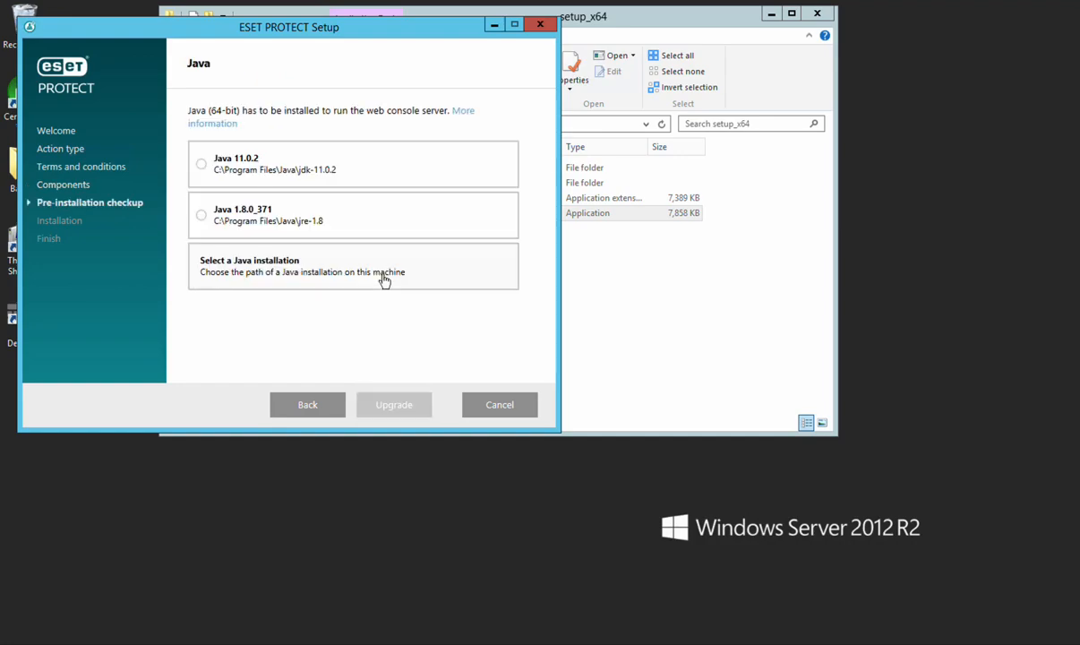
{"action": "left_click", "coordinate": [299, 223]}
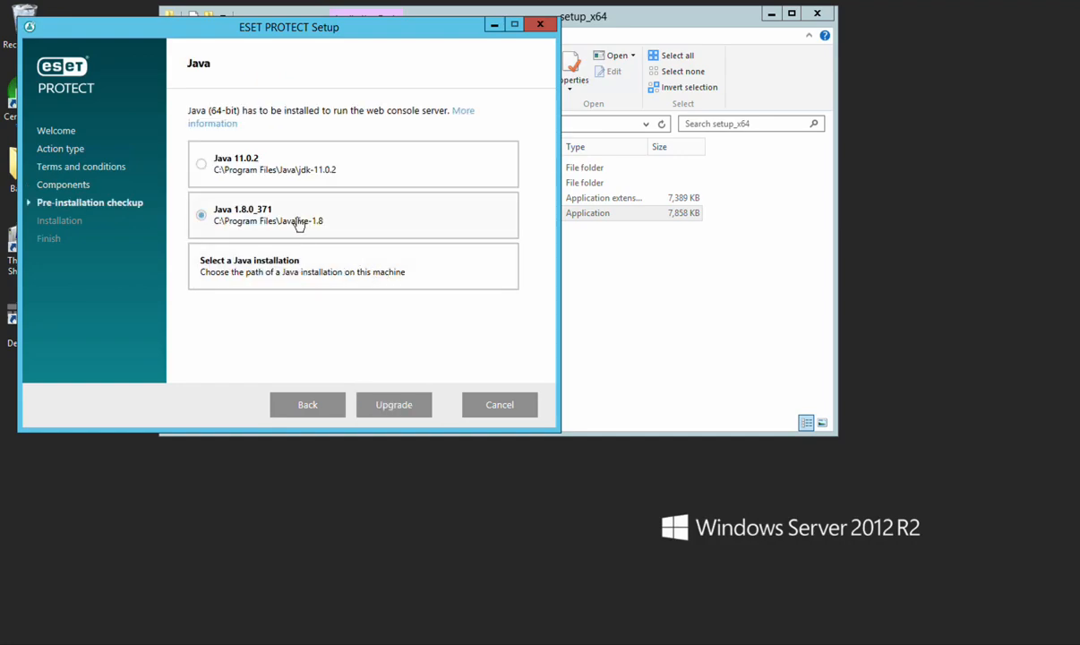
{"action": "left_click", "coordinate": [394, 407]}
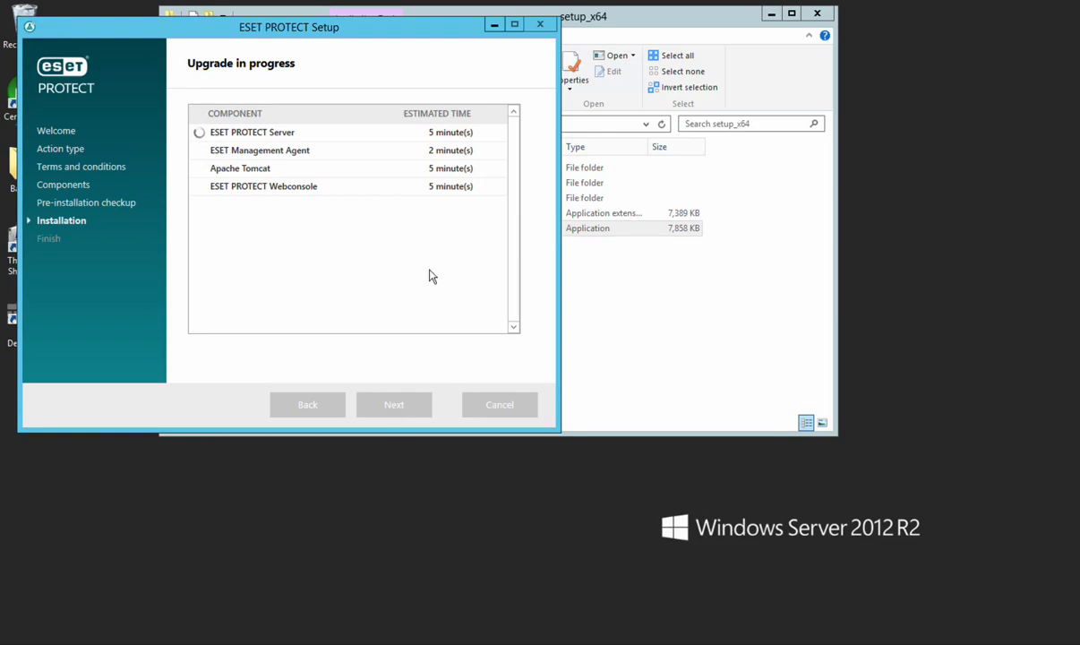